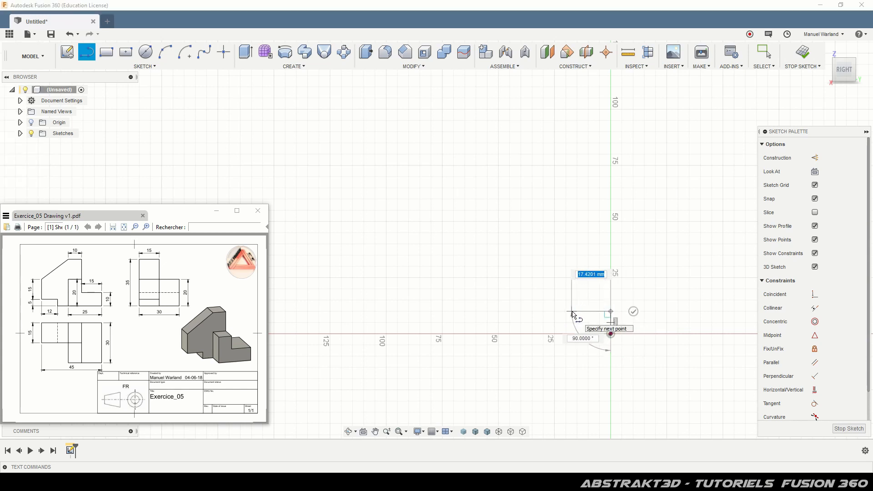
- Sketch the step's edge about 15 mm long, a vertical edge of about 25 mm, a top edge of about 10 mm and a downward slope
{"action": "left_click", "coordinate": [577, 312]}
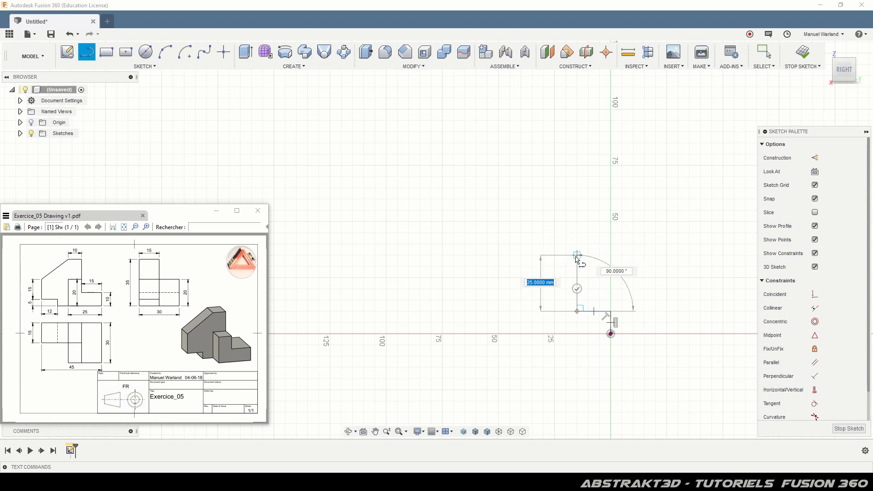
{"action": "left_click", "coordinate": [576, 256]}
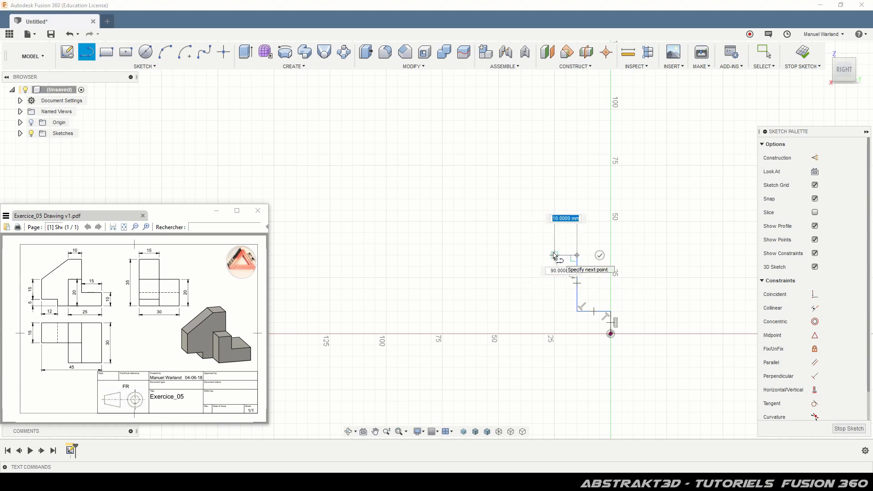
{"action": "left_click", "coordinate": [554, 256]}
{"action": "left_click_drag", "start_coordinate": [554, 256], "coordinate": [492, 295]}
{"action": "left_click", "coordinate": [488, 290]}
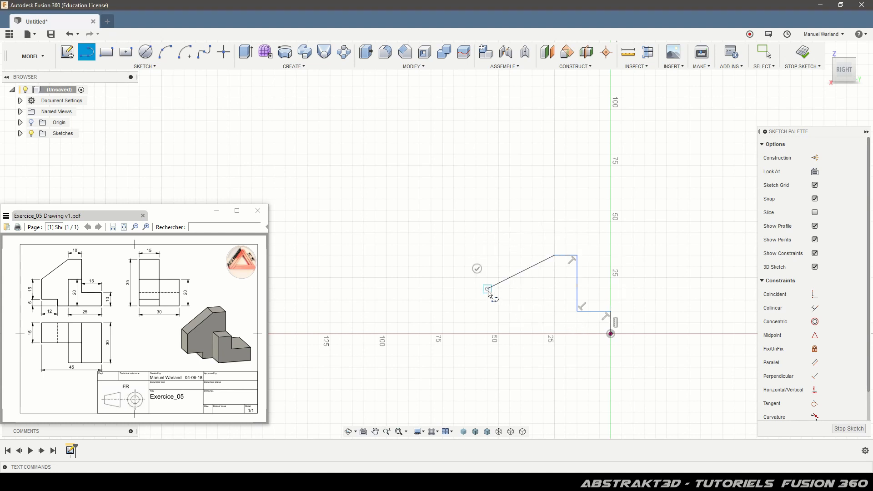
- Close the profile with an outer edge about 15 mm high, a notch about 15 mm wide and 5 mm high, and a base line to the origin
{"action": "left_click", "coordinate": [488, 323]}
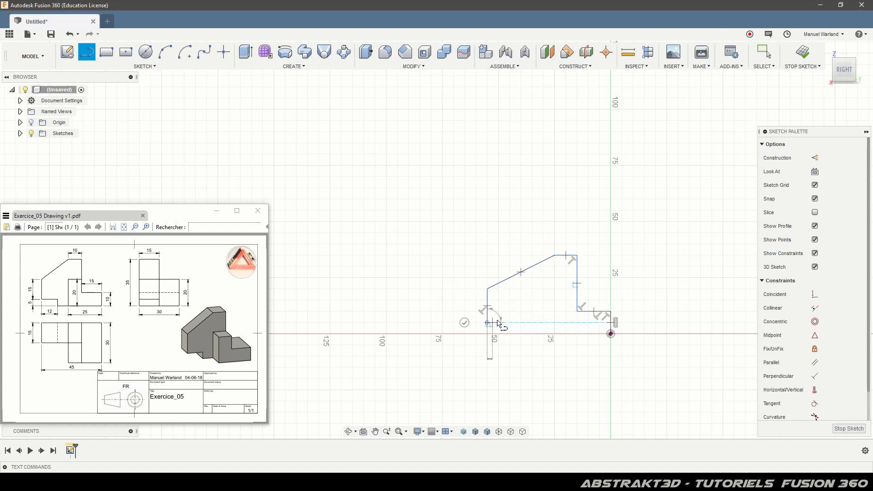
{"action": "left_click", "coordinate": [521, 321]}
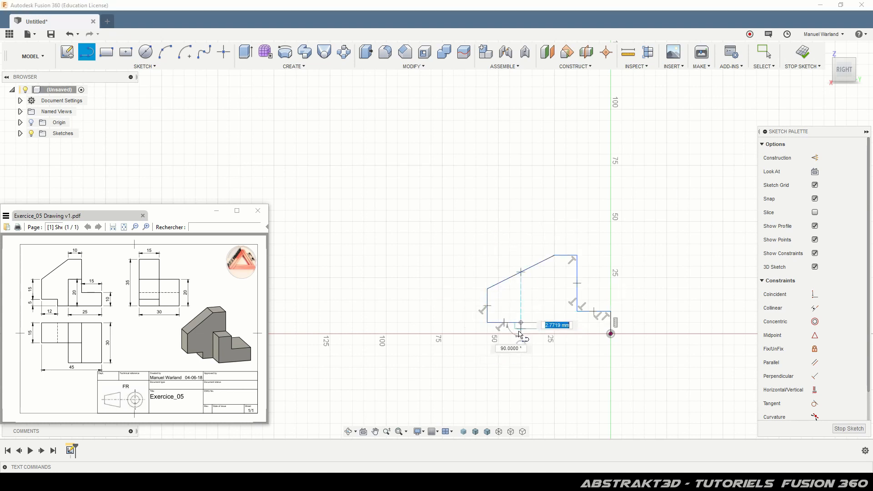
{"action": "left_click", "coordinate": [521, 334]}
{"action": "left_click", "coordinate": [611, 334]}
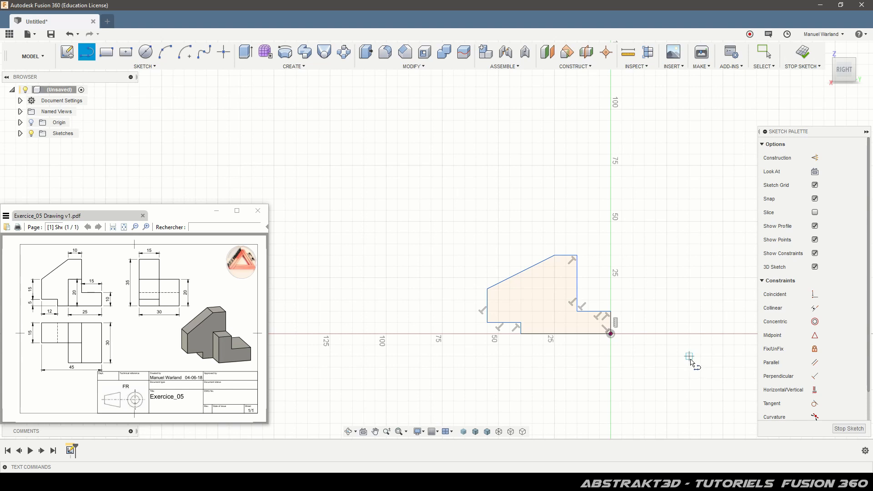
{"action": "scroll", "coordinate": [612, 372], "scroll_direction": "up", "scroll_amount": 2}
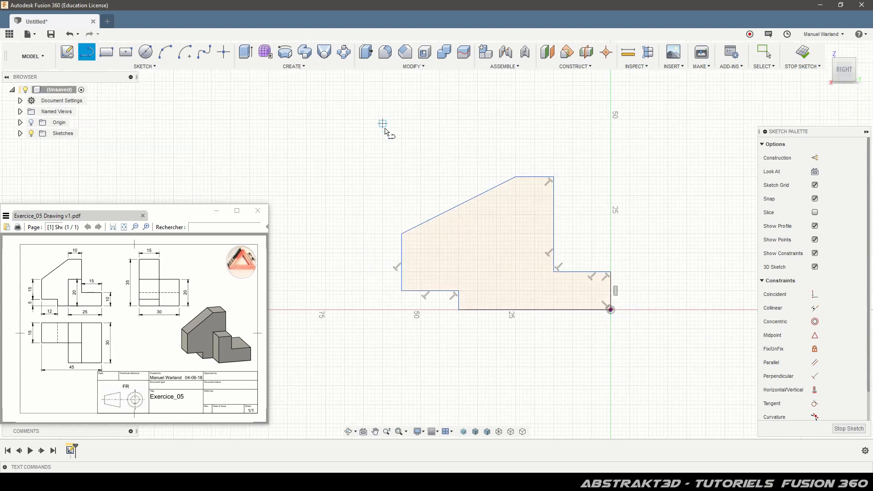
{"action": "scroll", "coordinate": [464, 202], "scroll_direction": "up", "scroll_amount": 1}
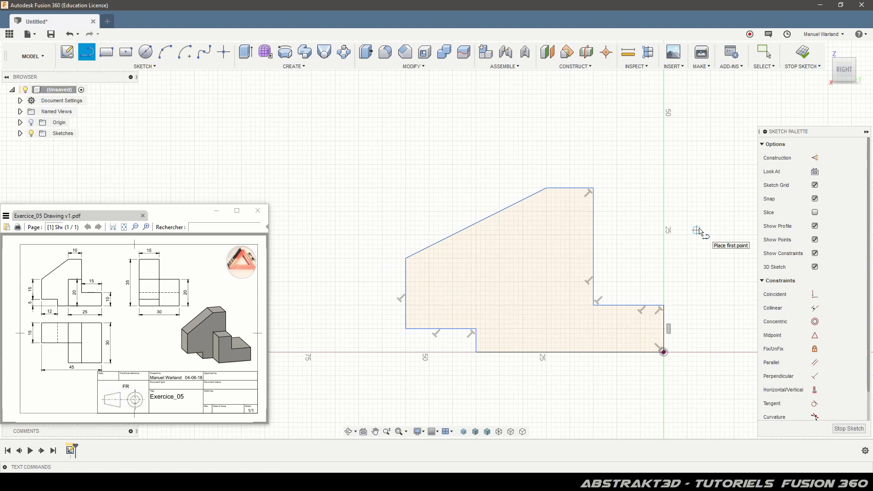
{"action": "key", "text": "Escape"}
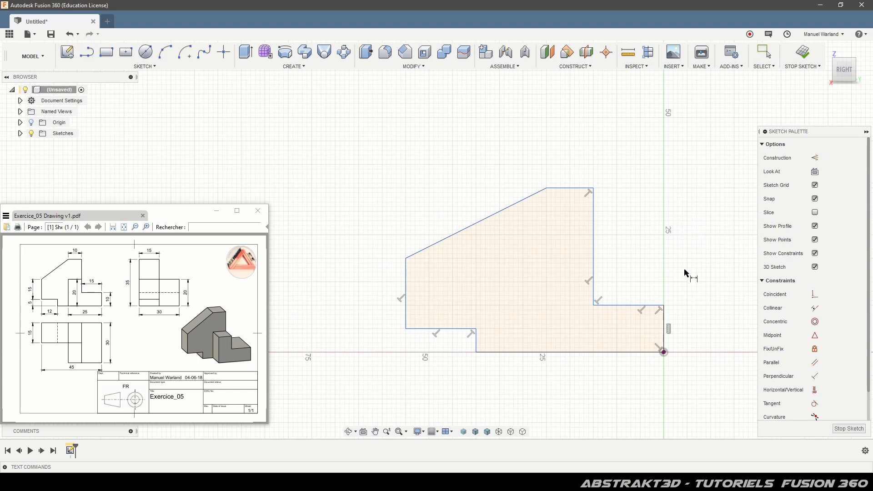
- Dimension the vertical edge at the origin as 10 mm and the adjoining horizontal step edge as 15 mm
{"action": "left_click", "coordinate": [665, 336]}
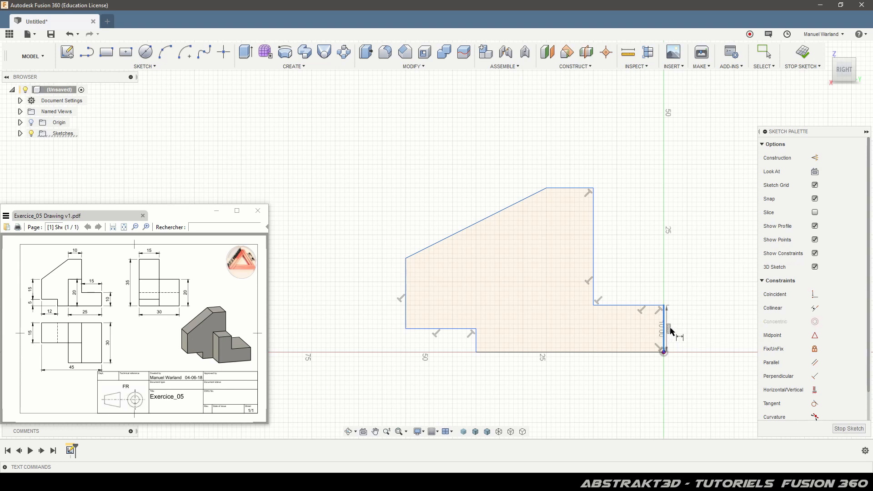
{"action": "left_click", "coordinate": [691, 329]}
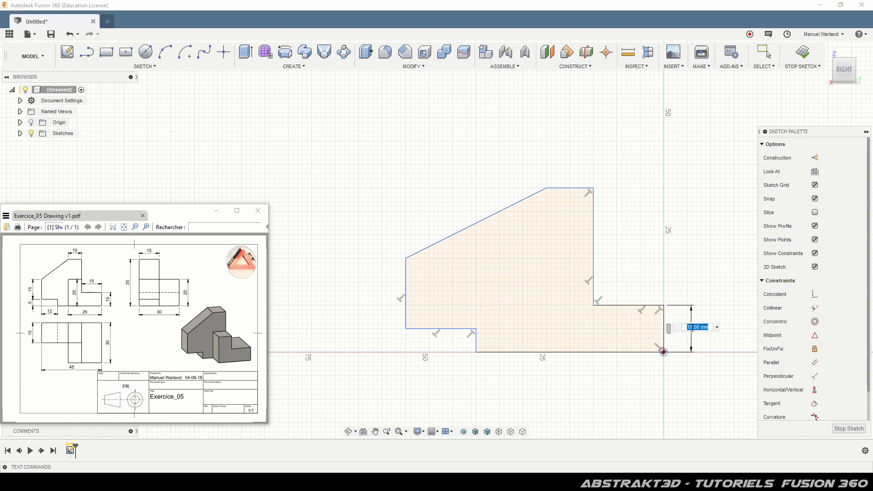
{"action": "key", "text": "Return"}
{"action": "left_click", "coordinate": [624, 305]}
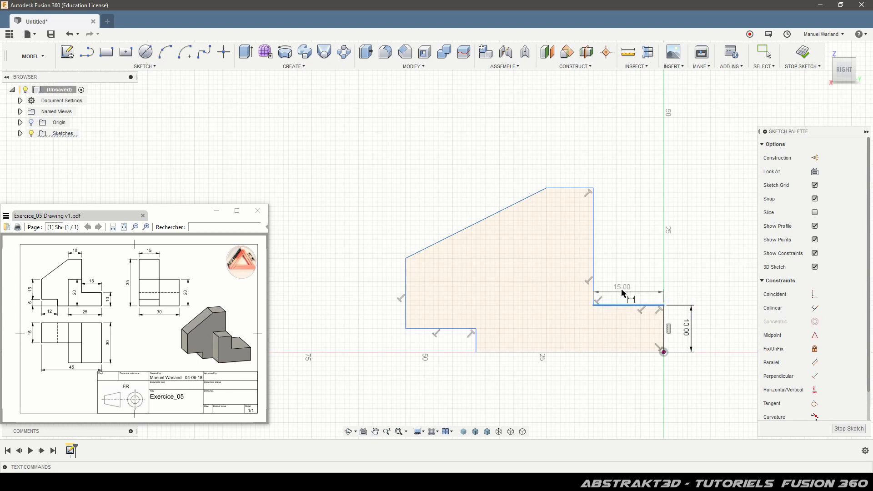
{"action": "left_click", "coordinate": [623, 293]}
{"action": "type", "text": "15"}
{"action": "key", "text": "Return"}
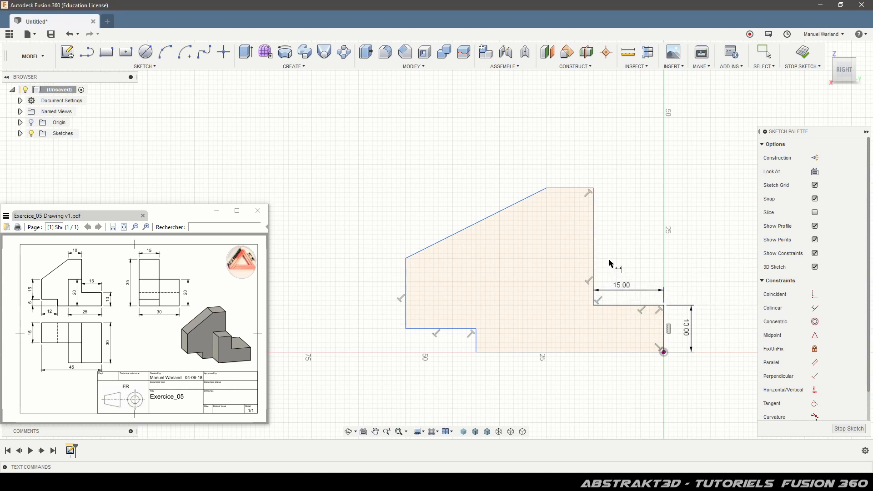
- Dimension the tall vertical edge above the step as 25 mm and the profile's top edge as 10 mm
{"action": "left_click", "coordinate": [594, 250]}
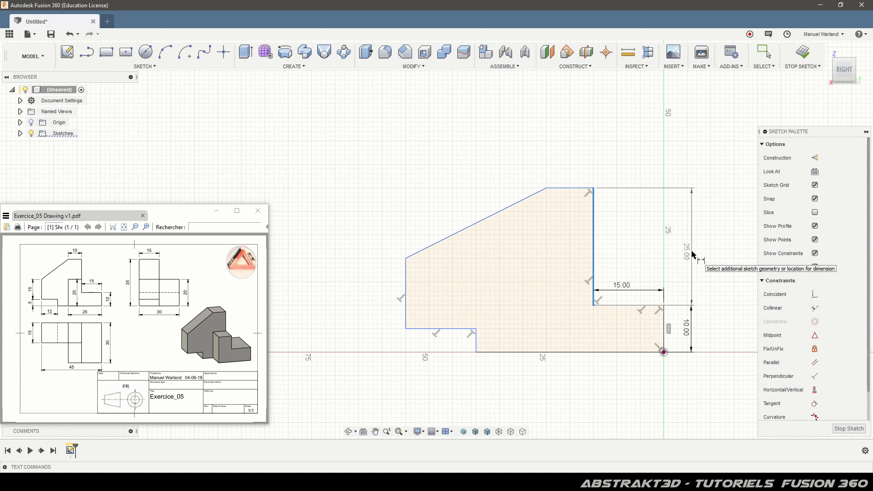
{"action": "left_click", "coordinate": [693, 255]}
{"action": "key", "text": "Return"}
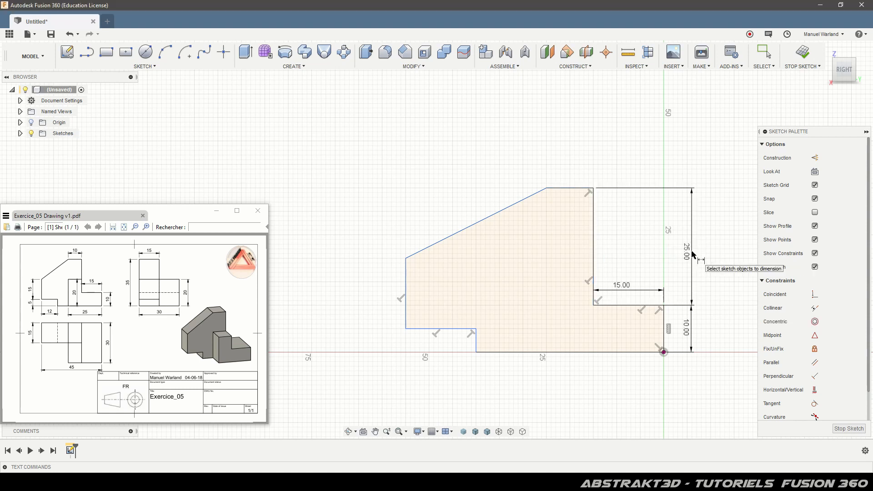
{"action": "left_click", "coordinate": [568, 189]}
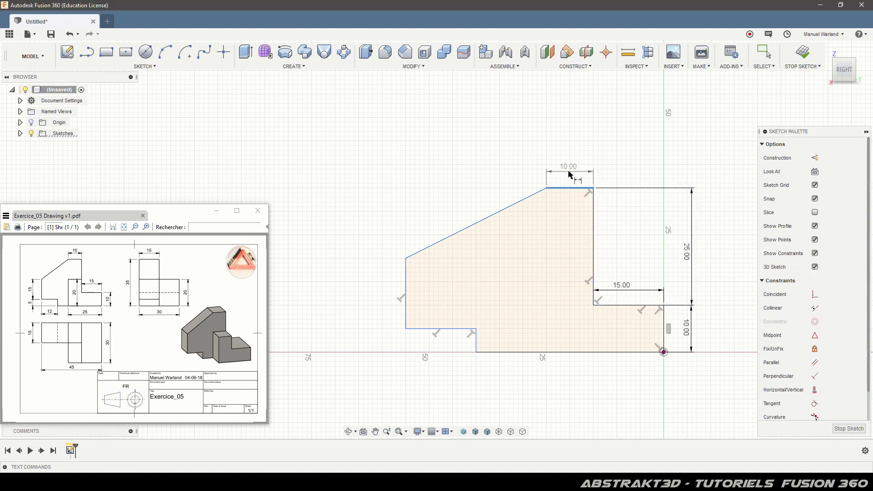
{"action": "left_click", "coordinate": [565, 181]}
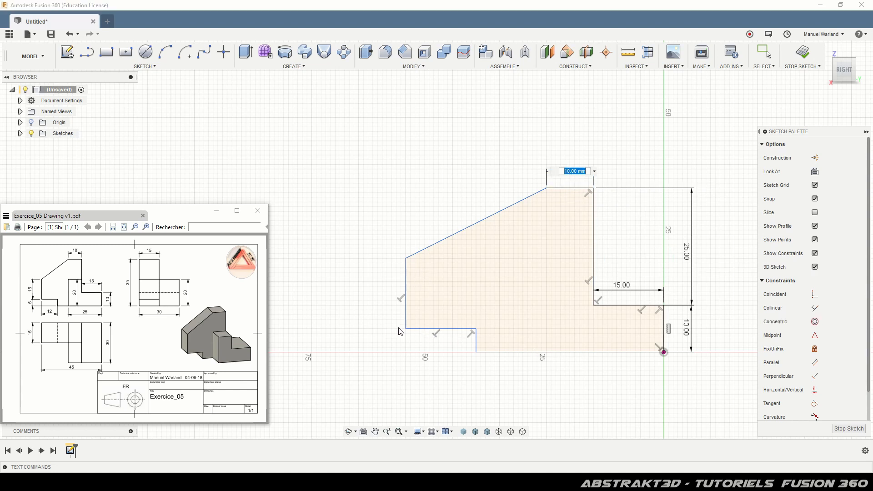
{"action": "key", "text": "Return"}
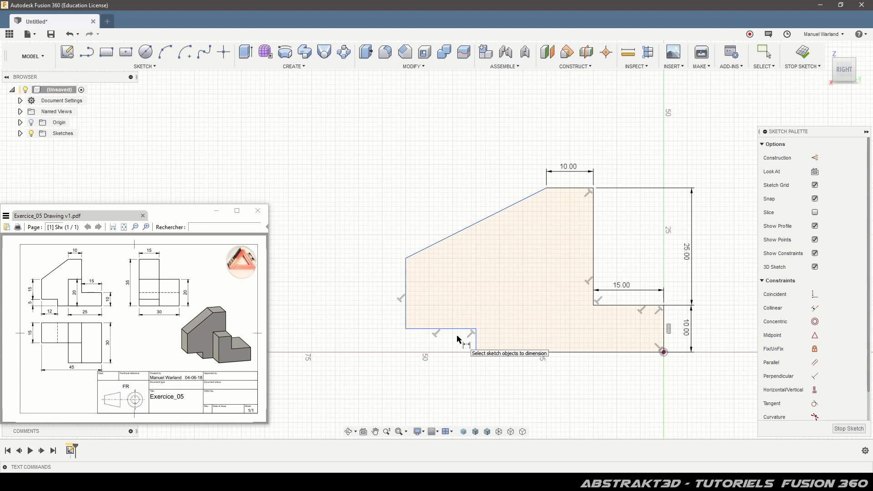
- Dimension the bottom corner notch as 12 mm wide and 5 mm high
{"action": "left_click", "coordinate": [444, 329]}
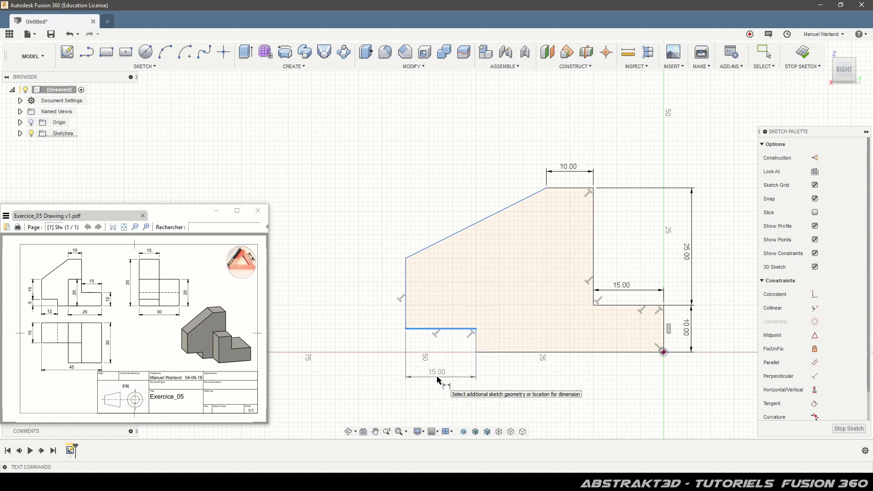
{"action": "left_click", "coordinate": [438, 377]}
{"action": "type", "text": "12"}
{"action": "key", "text": "Return"}
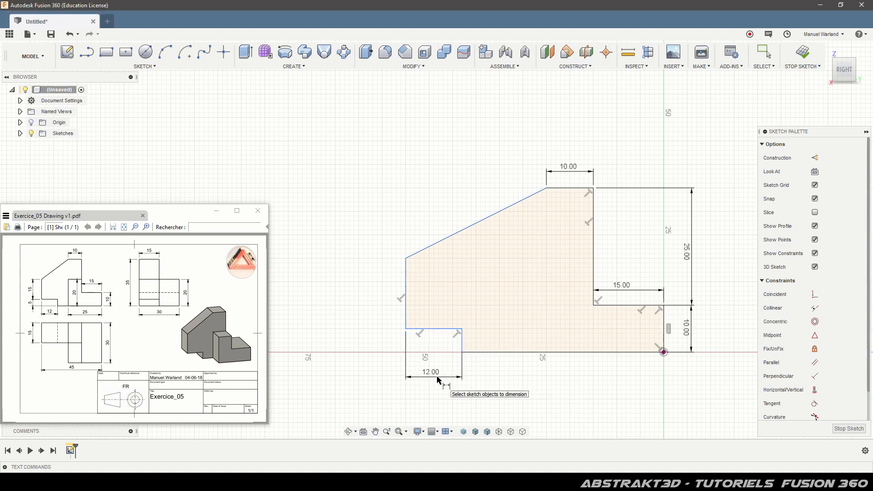
{"action": "left_click", "coordinate": [462, 343]}
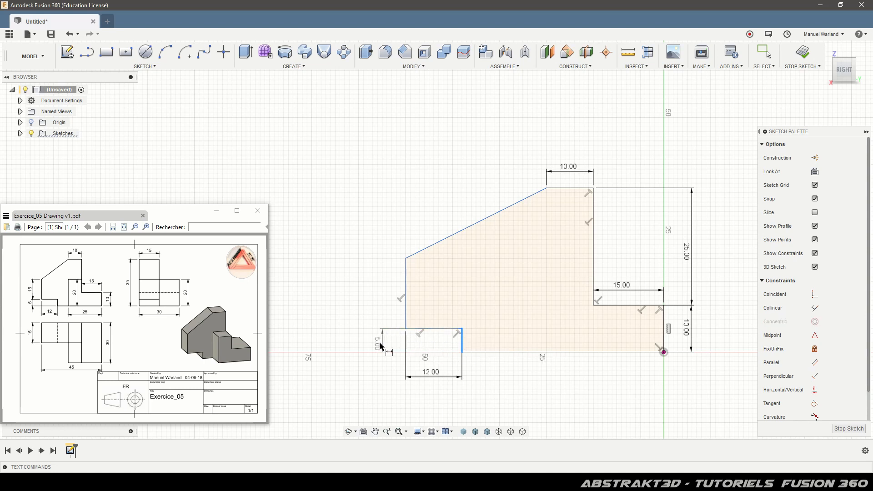
{"action": "left_click", "coordinate": [381, 347]}
{"action": "key", "text": "Return"}
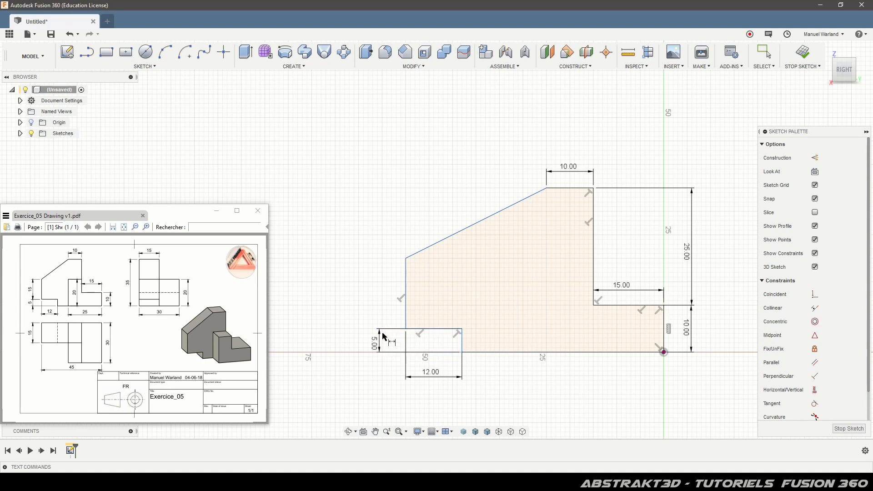
- Dimension the outer vertical edge above the notch as 15 mm and the profile's overall width as 45 mm
{"action": "left_click", "coordinate": [400, 302]}
{"action": "left_click", "coordinate": [380, 301]}
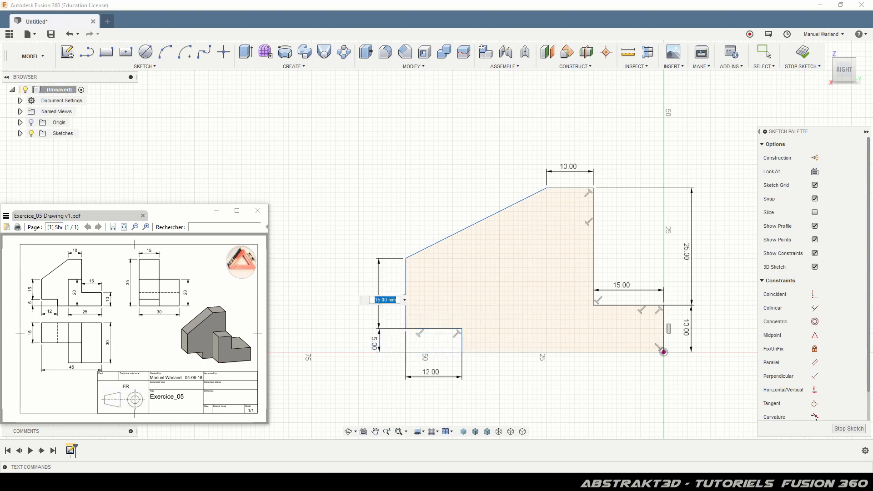
{"action": "key", "text": "Return"}
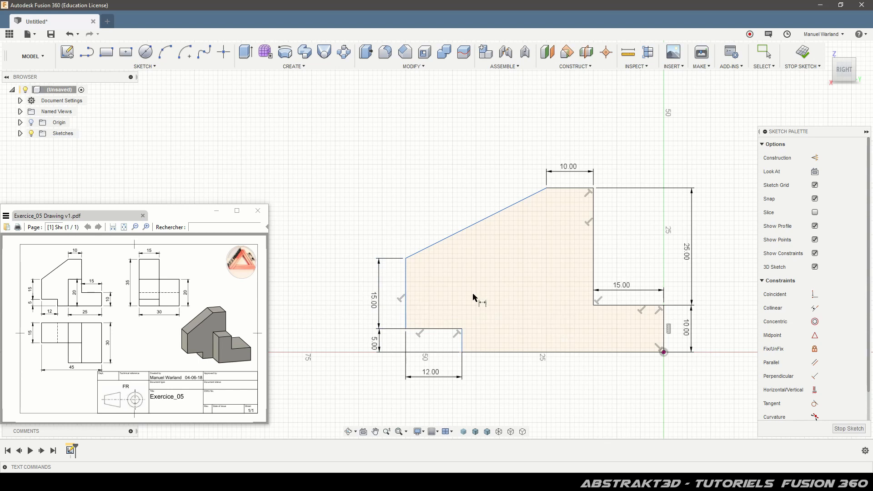
{"action": "left_click", "coordinate": [406, 311]}
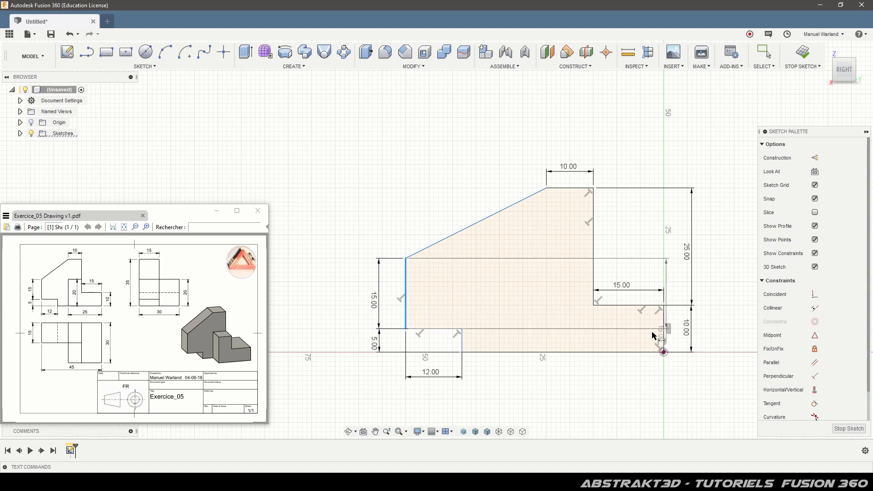
{"action": "left_click", "coordinate": [663, 334]}
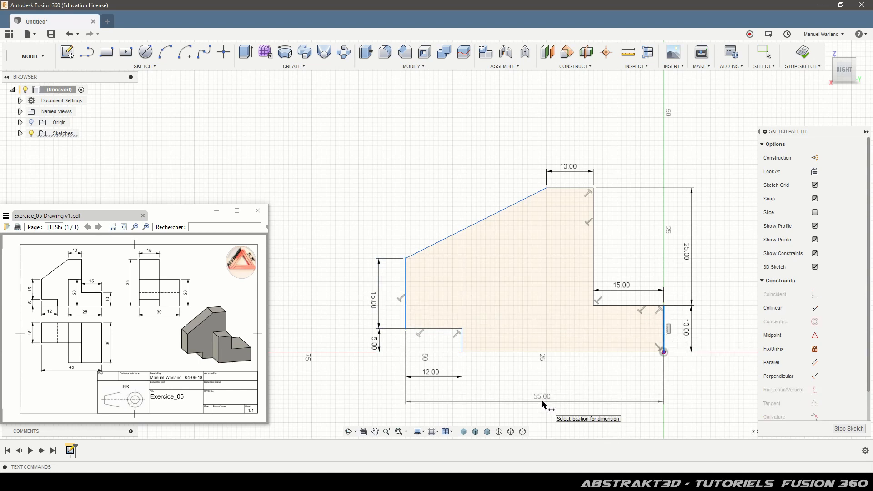
{"action": "left_click", "coordinate": [543, 402]}
{"action": "type", "text": "45"}
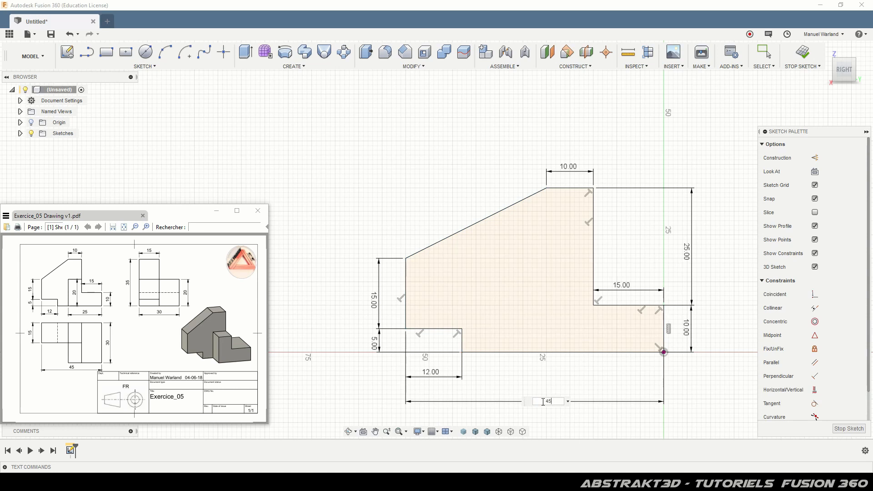
{"action": "key", "text": "Return"}
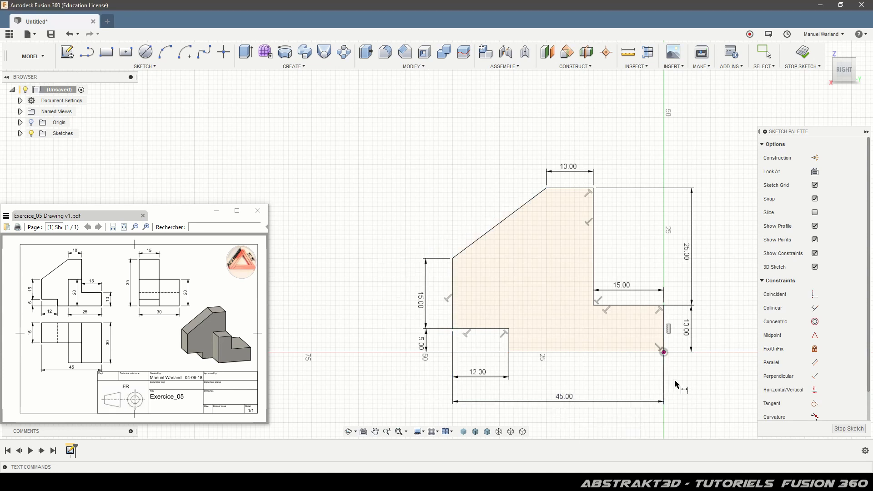
- Draw a vertical line up from the base inside the profile and connect it across to the tall vertical edge
{"action": "left_click", "coordinate": [87, 52]}
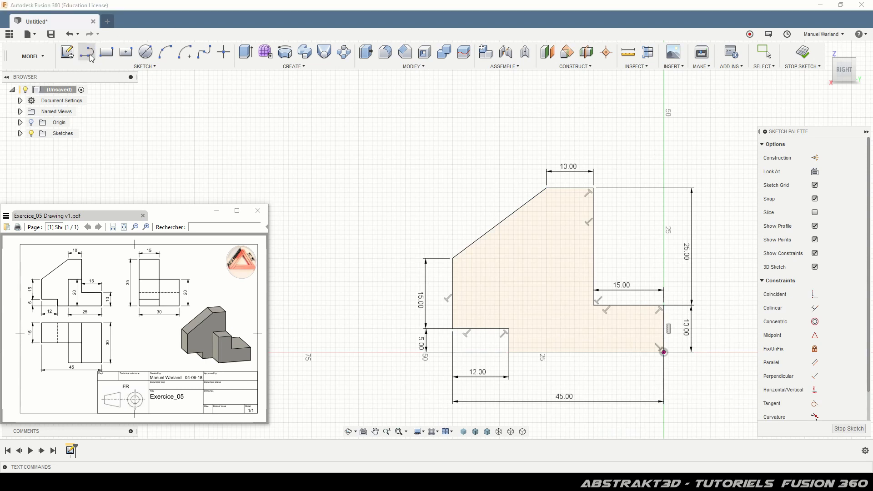
{"action": "left_click", "coordinate": [551, 351]}
{"action": "left_click", "coordinate": [550, 244]}
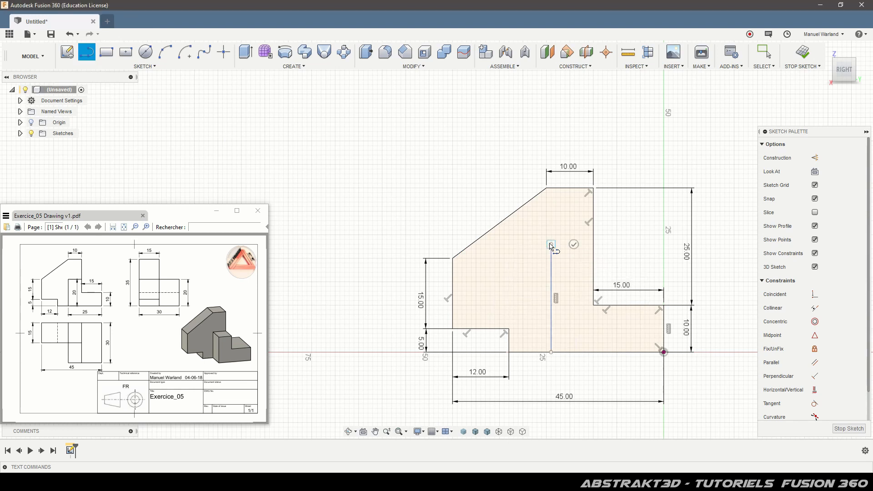
{"action": "double_click", "coordinate": [593, 246]}
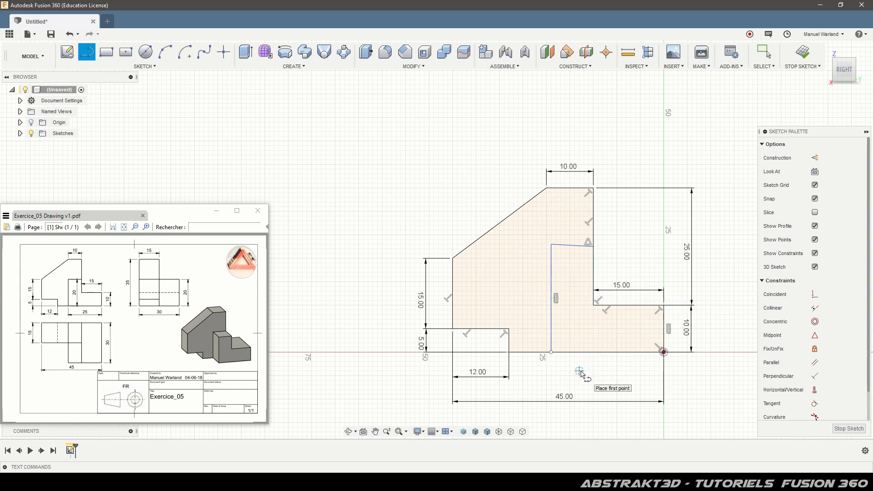
- Constrain the inner connecting line to be horizontal and delete the midpoint constraint where it meets the tall vertical edge
{"action": "left_click", "coordinate": [814, 392]}
{"action": "left_click", "coordinate": [569, 248]}
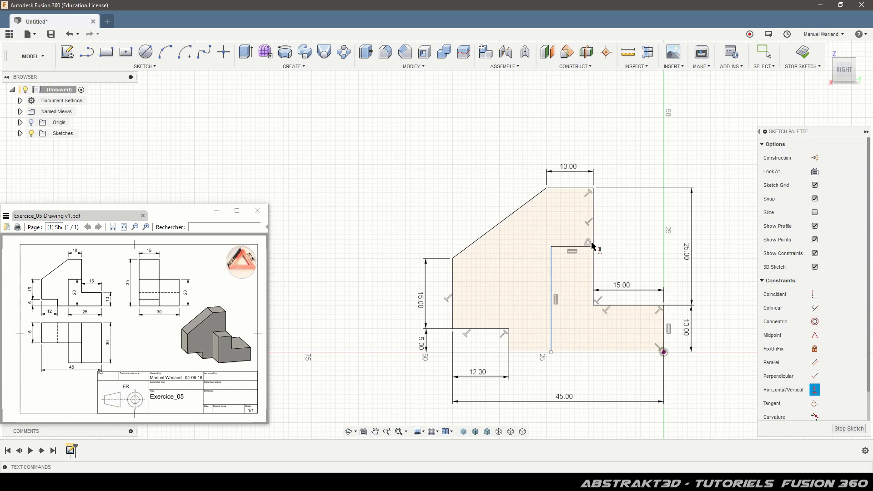
{"action": "key", "text": "Escape"}
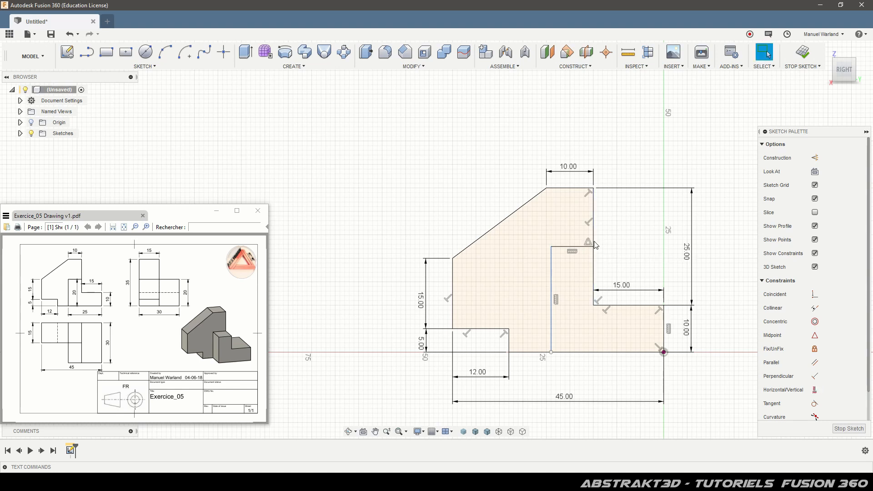
{"action": "scroll", "coordinate": [593, 243], "scroll_direction": "up", "scroll_amount": 3}
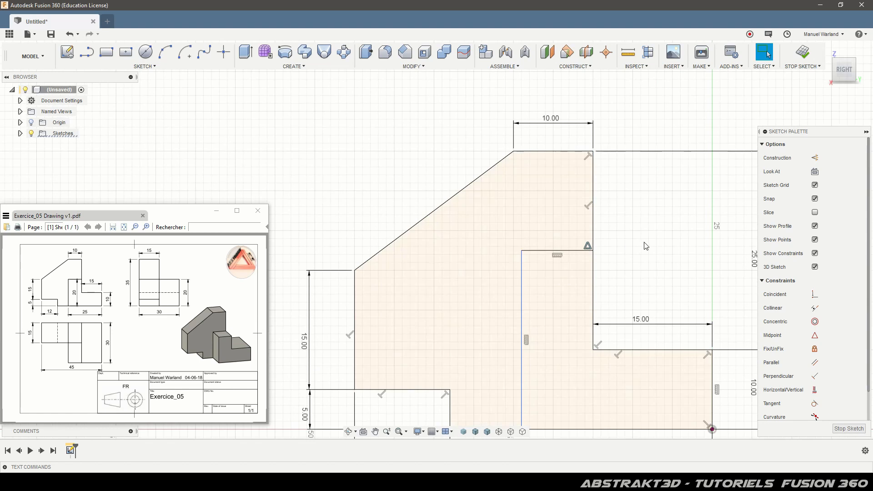
{"action": "key", "text": "Delete"}
{"action": "scroll", "coordinate": [482, 213], "scroll_direction": "down", "scroll_amount": 4}
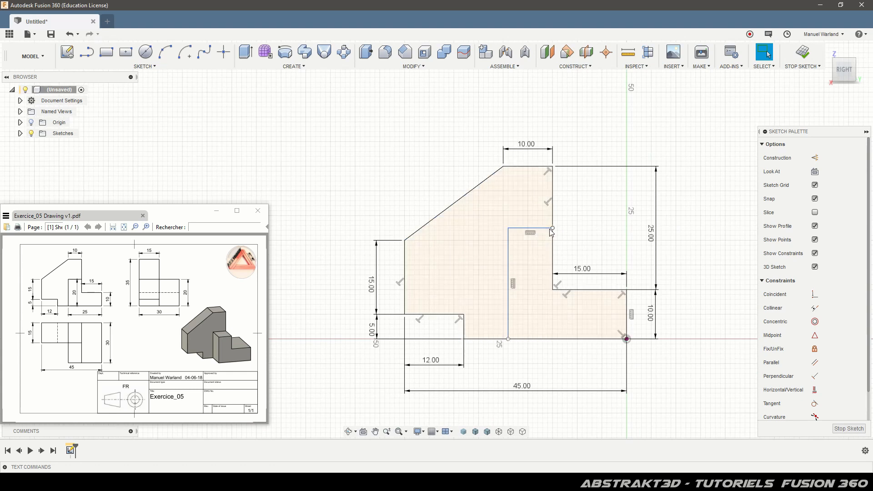
- Dimension the inner horizontal line at 20 mm above the profile's base line
{"action": "key", "text": "d"}
{"action": "left_click", "coordinate": [541, 228]}
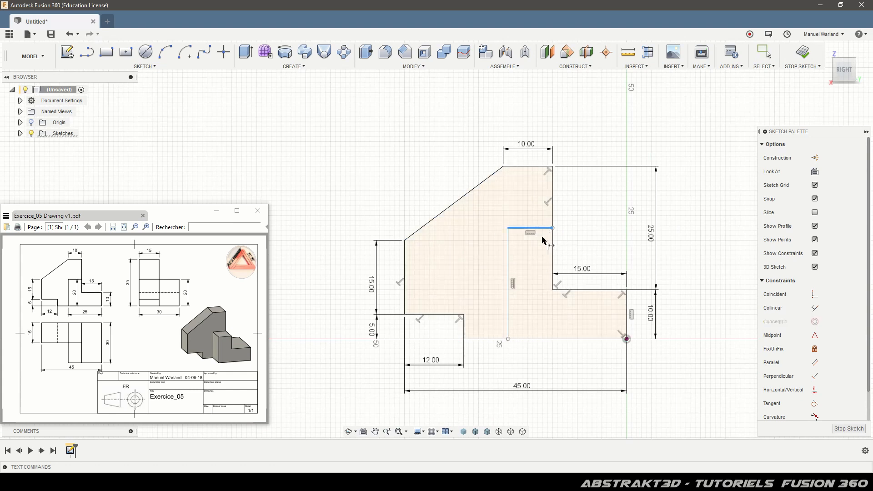
{"action": "left_click", "coordinate": [537, 340]}
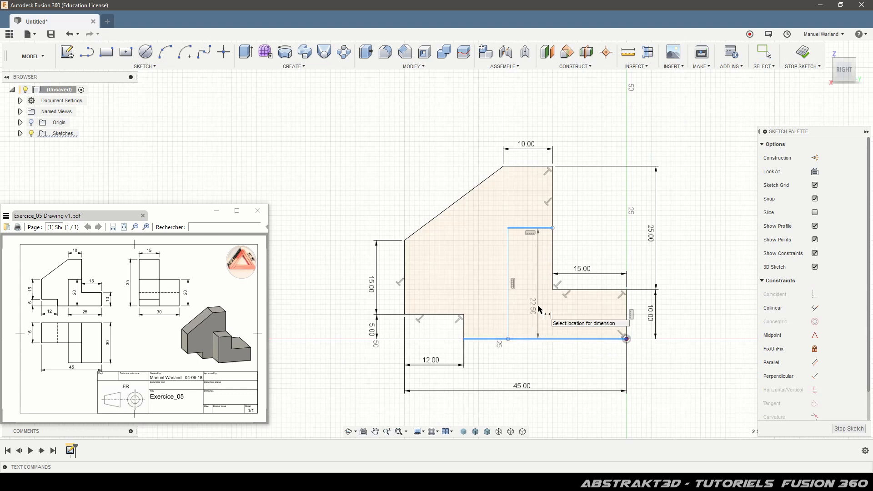
{"action": "left_click", "coordinate": [539, 307]}
{"action": "type", "text": "20"}
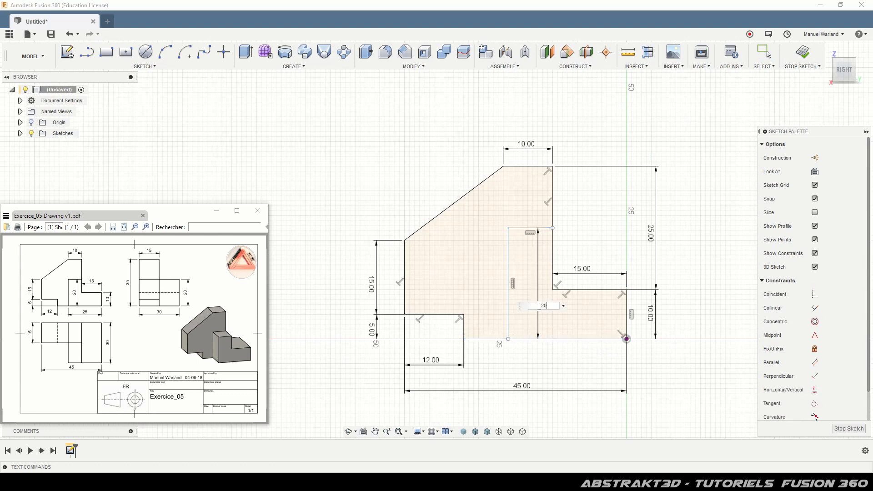
{"action": "key", "text": "Return"}
- Dimension the distance from the inner vertical line's lower endpoint to the origin as 25 mm
{"action": "left_click", "coordinate": [508, 339]}
{"action": "left_click", "coordinate": [626, 339]}
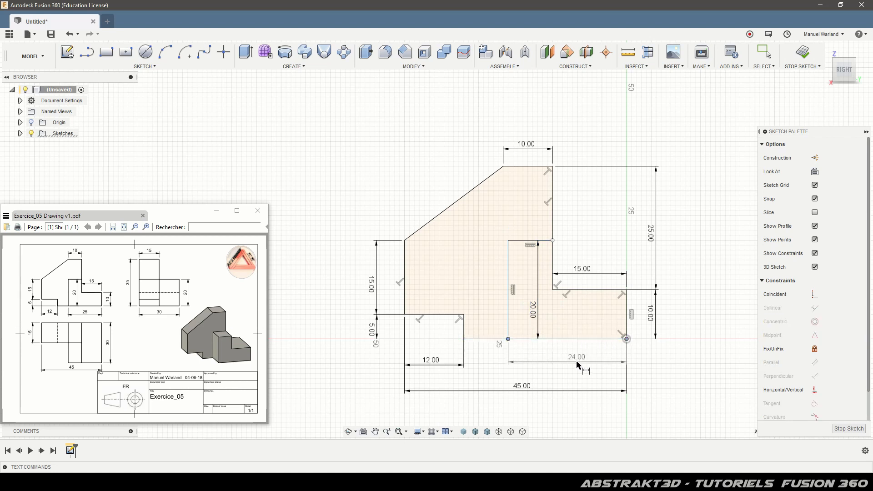
{"action": "left_click", "coordinate": [561, 364]}
{"action": "type", "text": "25"}
{"action": "key", "text": "Return"}
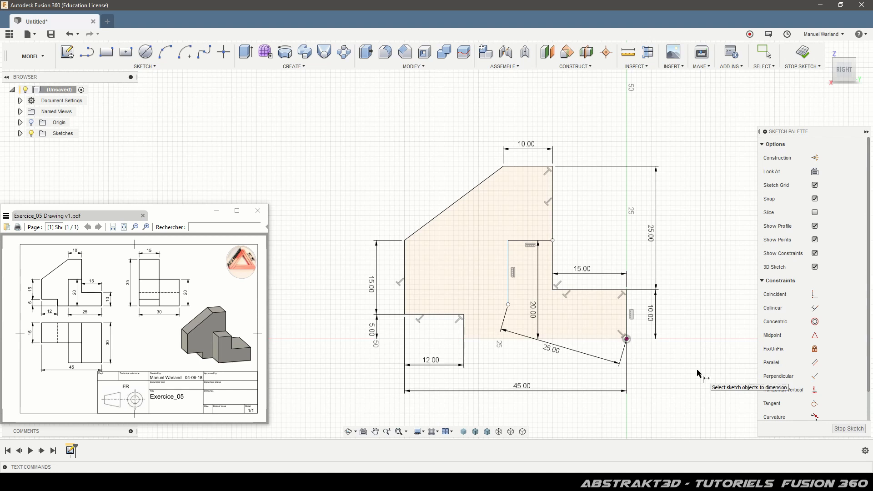
{"action": "key", "text": "Escape"}
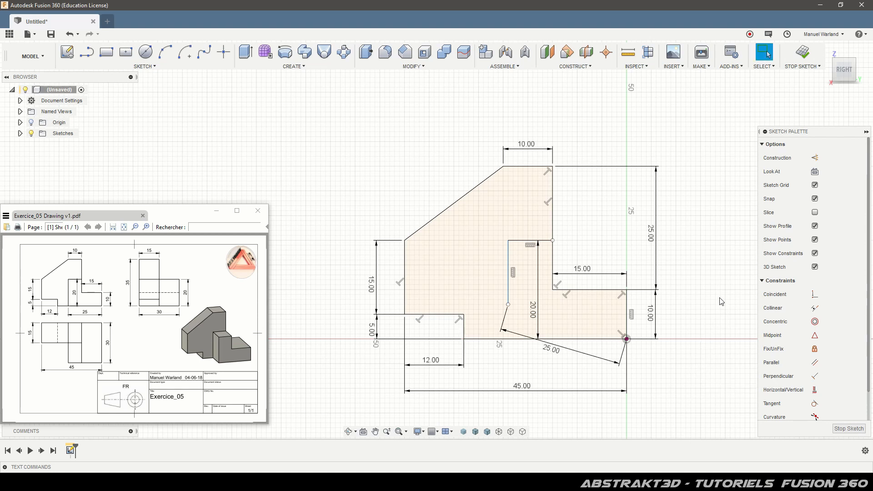
- Make the inner vertical line's detached lower endpoint coincident with the base line and finish the sketch
{"action": "left_click", "coordinate": [814, 295]}
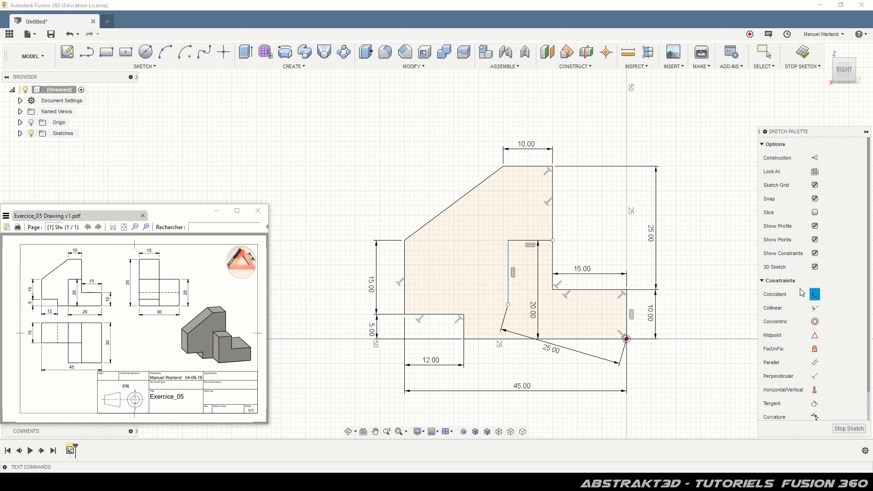
{"action": "left_click", "coordinate": [507, 305]}
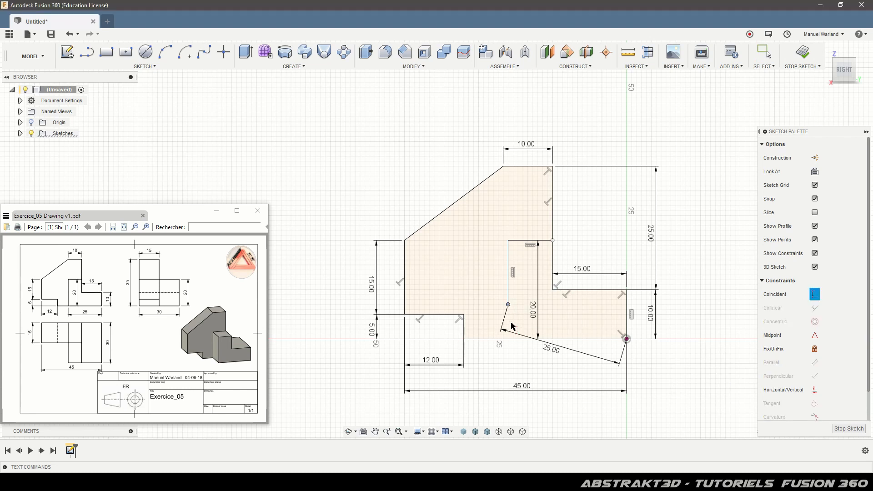
{"action": "left_click", "coordinate": [513, 340]}
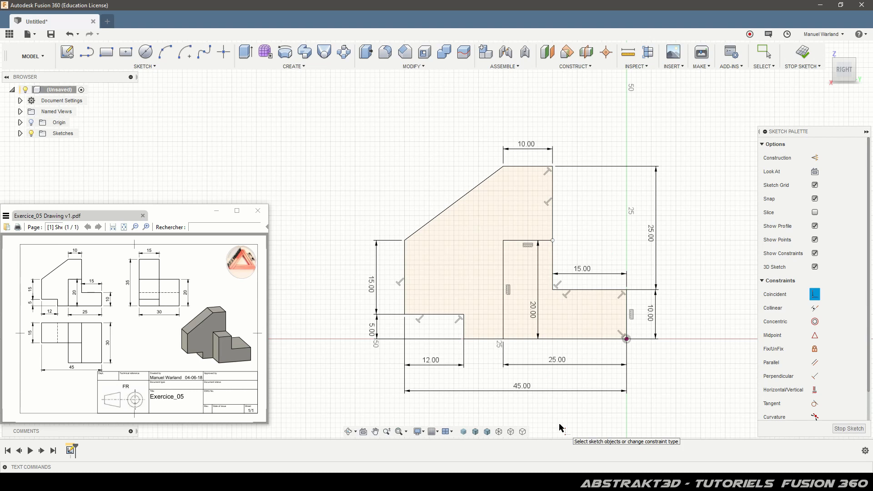
{"action": "left_click", "coordinate": [843, 429]}
- Extrude the L-shaped profile beside the origin 30 mm as a new body
{"action": "scroll", "coordinate": [636, 304], "scroll_direction": "down", "scroll_amount": 2}
{"action": "scroll", "coordinate": [495, 204], "scroll_direction": "up", "scroll_amount": 5}
{"action": "scroll", "coordinate": [508, 260], "scroll_direction": "down", "scroll_amount": 2}
{"action": "scroll", "coordinate": [513, 306], "scroll_direction": "up", "scroll_amount": 2}
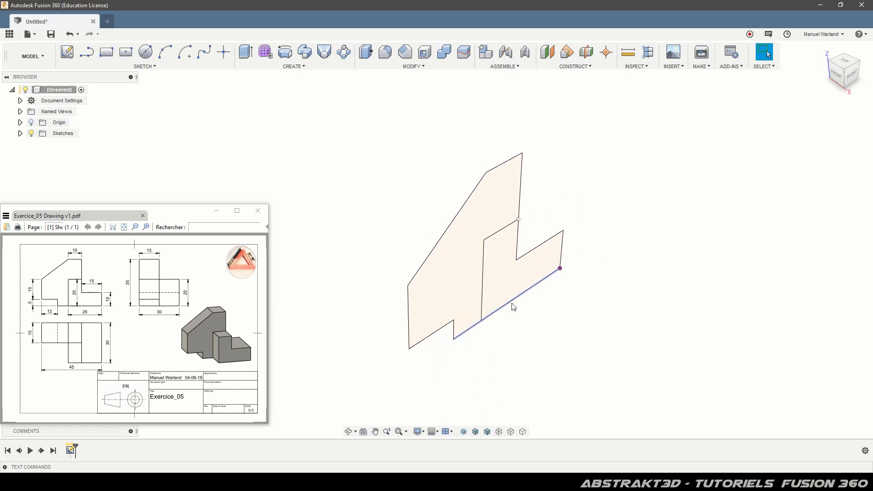
{"action": "left_click", "coordinate": [522, 286]}
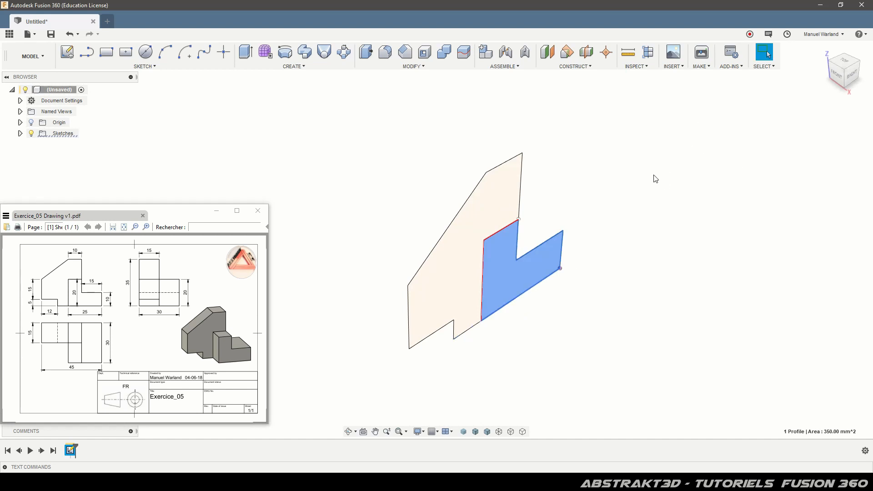
{"action": "key", "text": "e"}
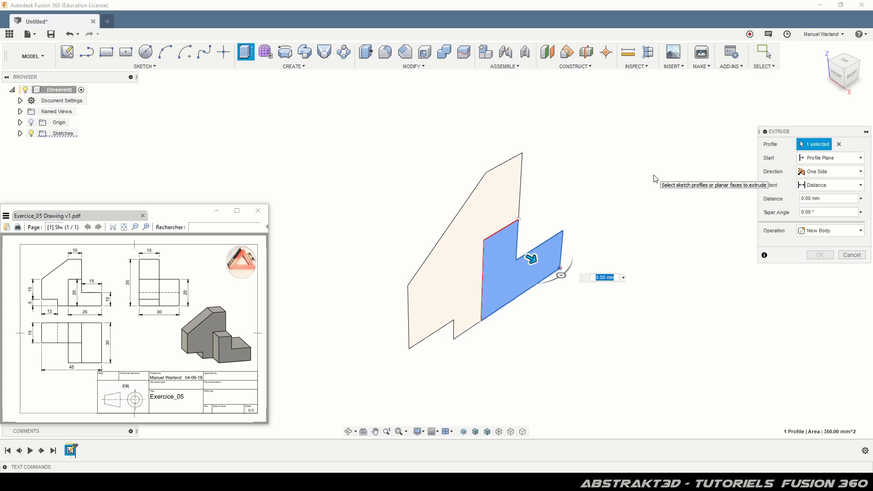
{"action": "type", "text": "30"}
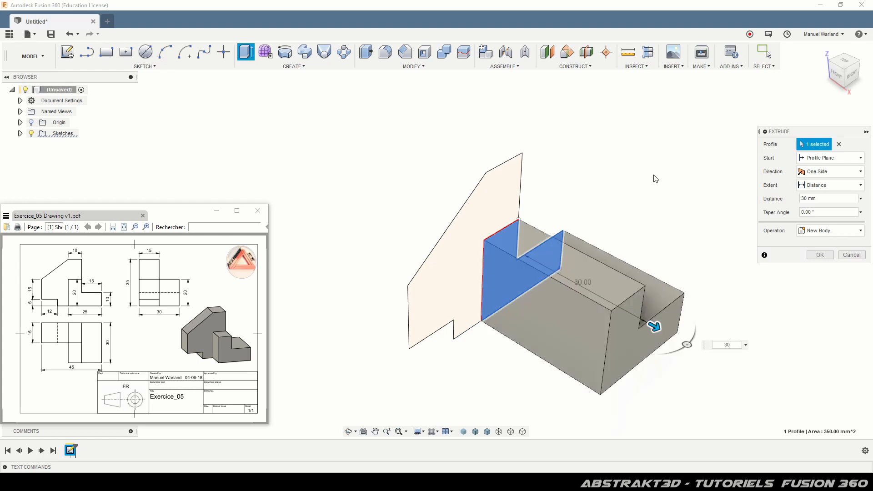
{"action": "key", "text": "Return"}
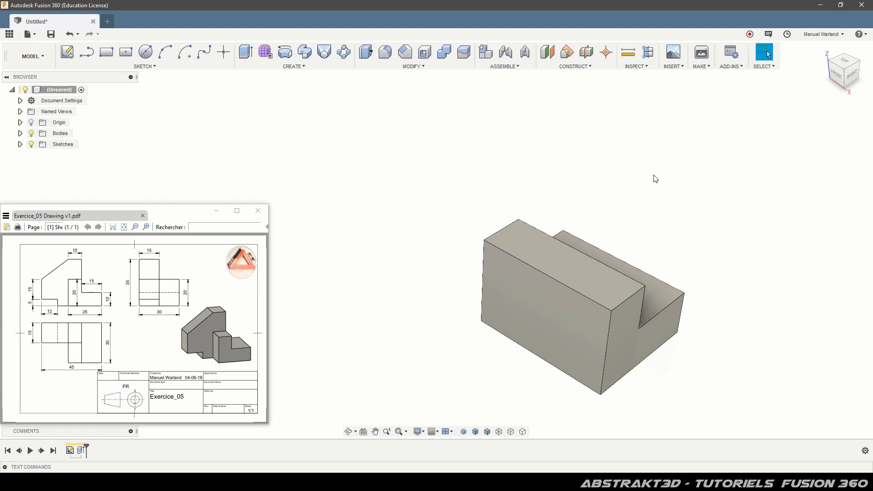
- Show Sketch1 again and extrude the remaining sloped profile 15 mm, joined to the existing body
{"action": "left_click", "coordinate": [20, 144]}
{"action": "left_click", "coordinate": [40, 155]}
{"action": "left_click", "coordinate": [446, 291]}
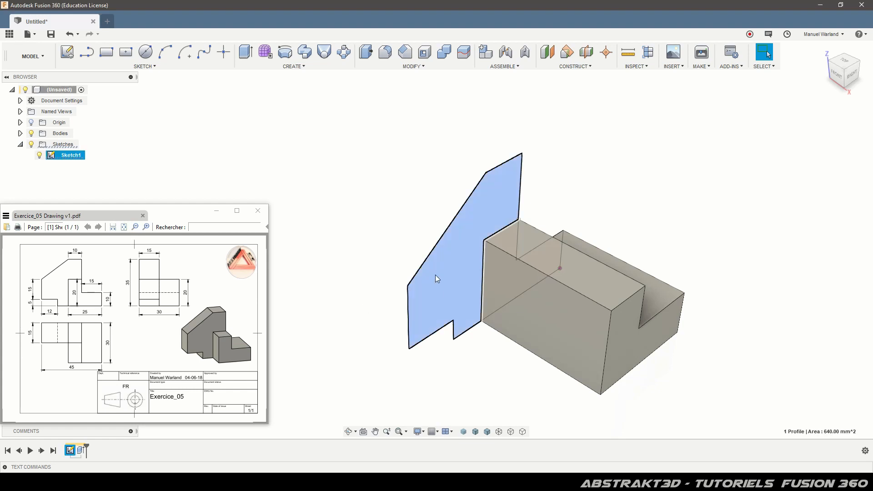
{"action": "key", "text": "e"}
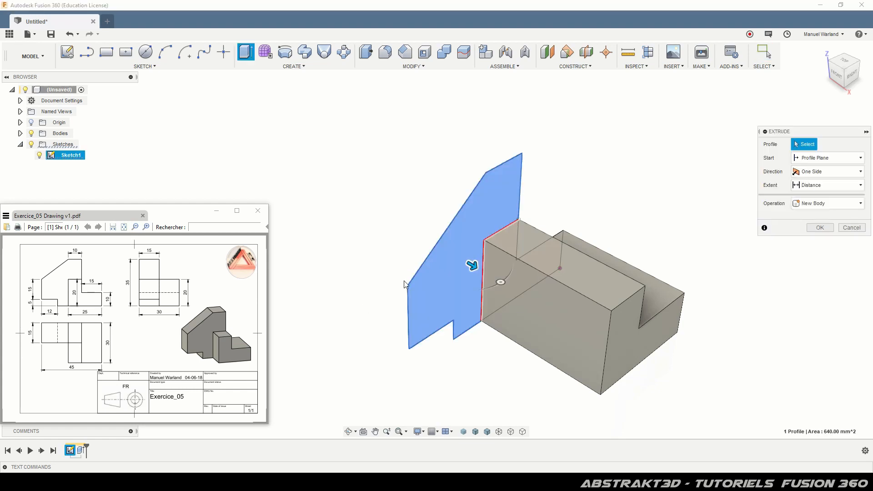
{"action": "type", "text": "15"}
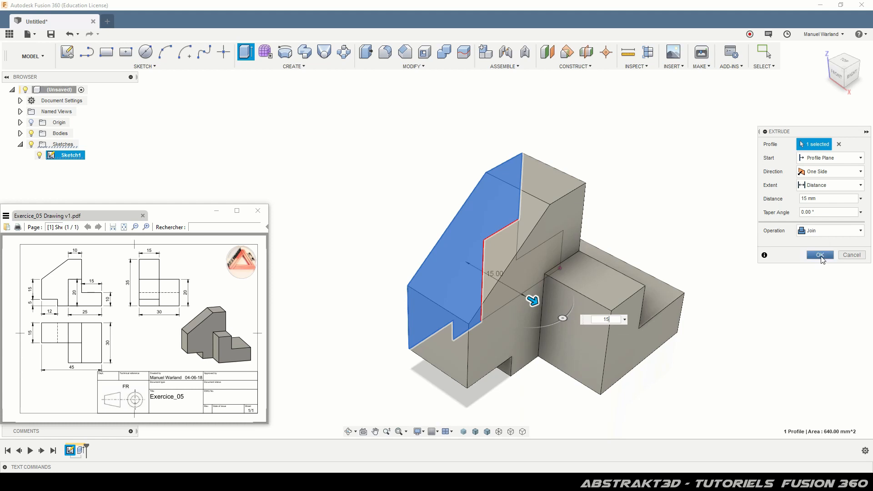
{"action": "left_click", "coordinate": [820, 256]}
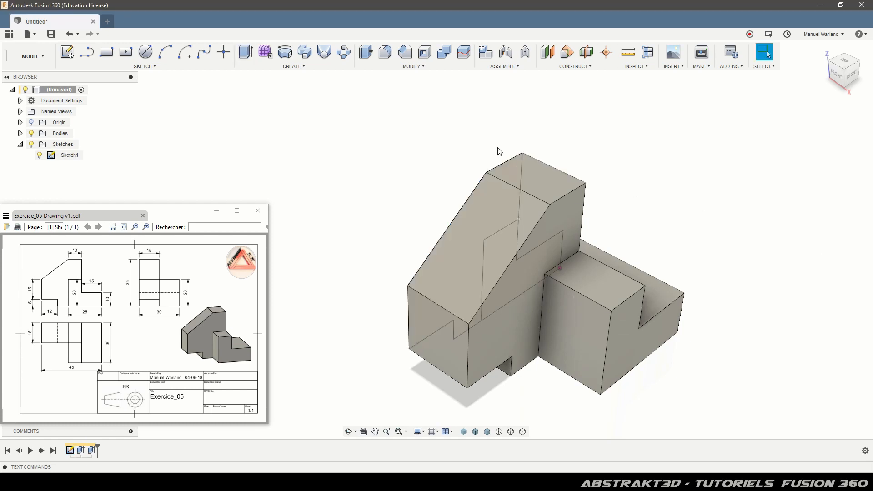
- Hide Sketch1 and inspect the finished part against the isometric view in the drawing
{"action": "left_click", "coordinate": [39, 156]}
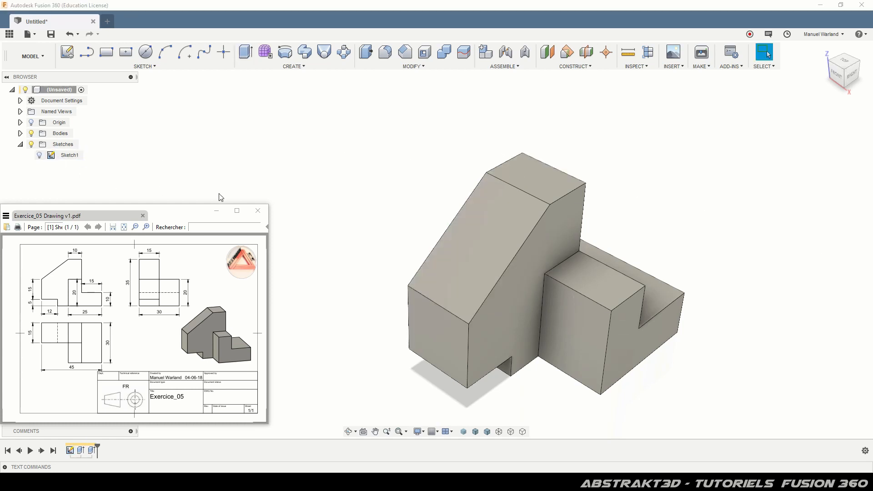
{"action": "middle_click_drag", "start_coordinate": [443, 248], "coordinate": [451, 222], "text": "shift"}
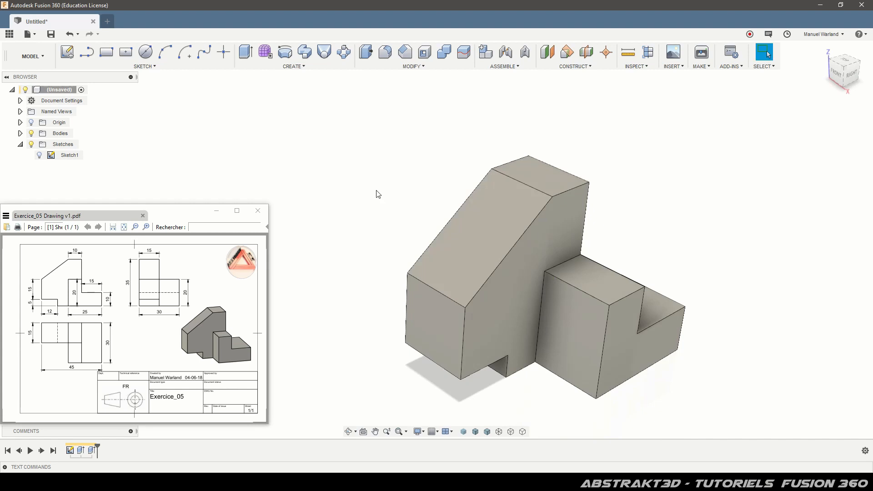
{"action": "mouse_move", "coordinate": [434, 228]}
{"action": "middle_mouse_down", "text": "shift"}
{"action": "mouse_move", "coordinate": [446, 239]}
{"action": "mouse_move", "coordinate": [449, 220]}
{"action": "mouse_move", "coordinate": [432, 222]}
{"action": "middle_mouse_up", "text": "shift"}
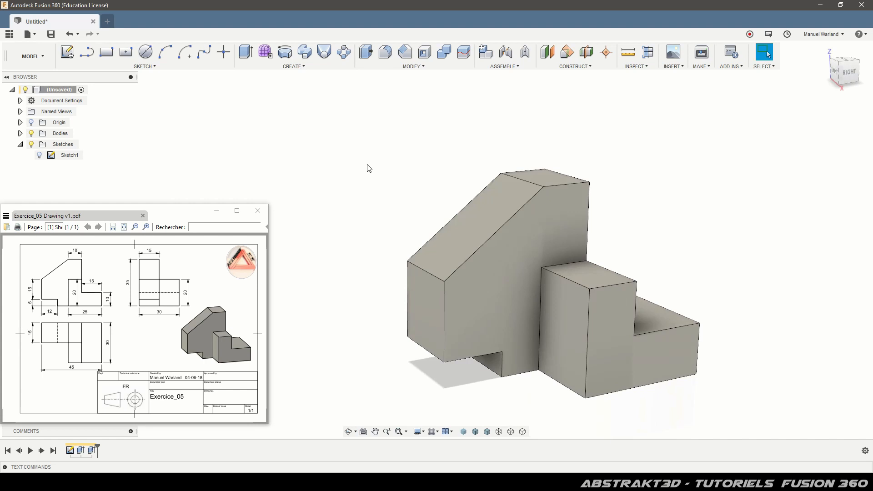